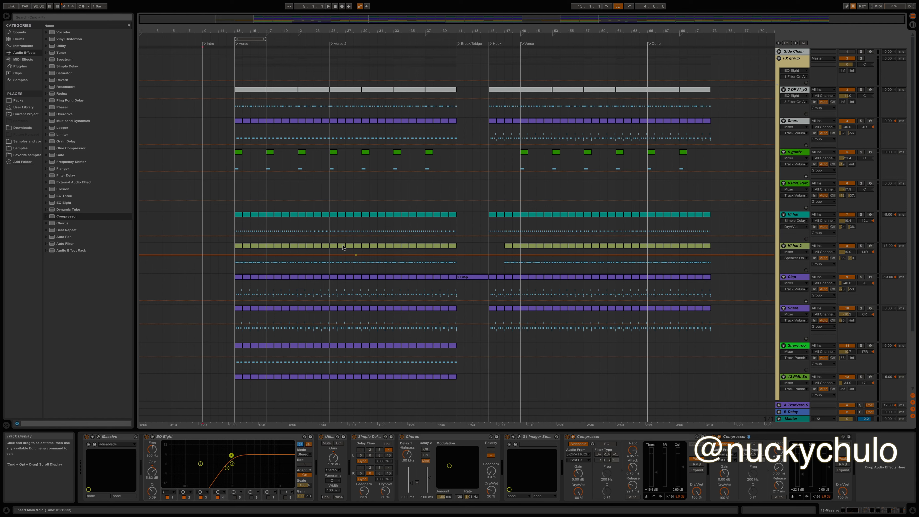
Play the arrangement from the Intro marker and look over its tracks.
left_click(203, 114)
key("space")
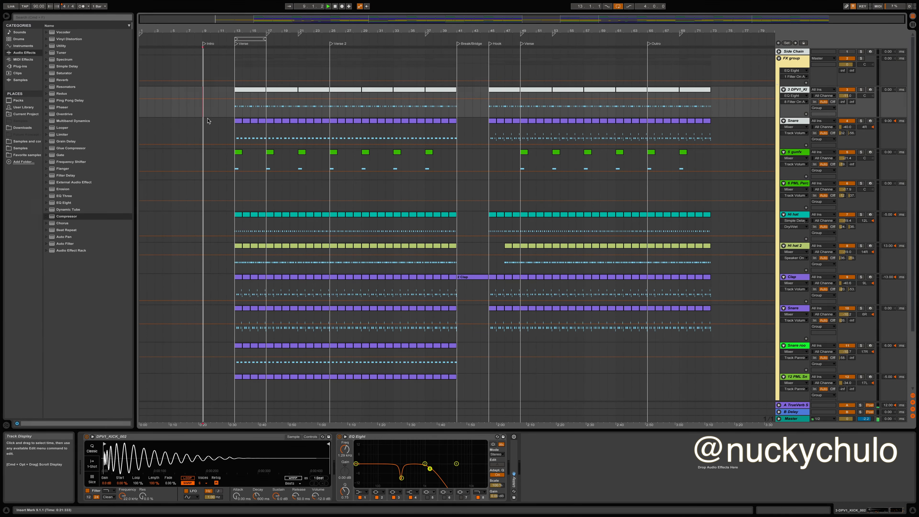
scroll(667, 312, "down", 4)
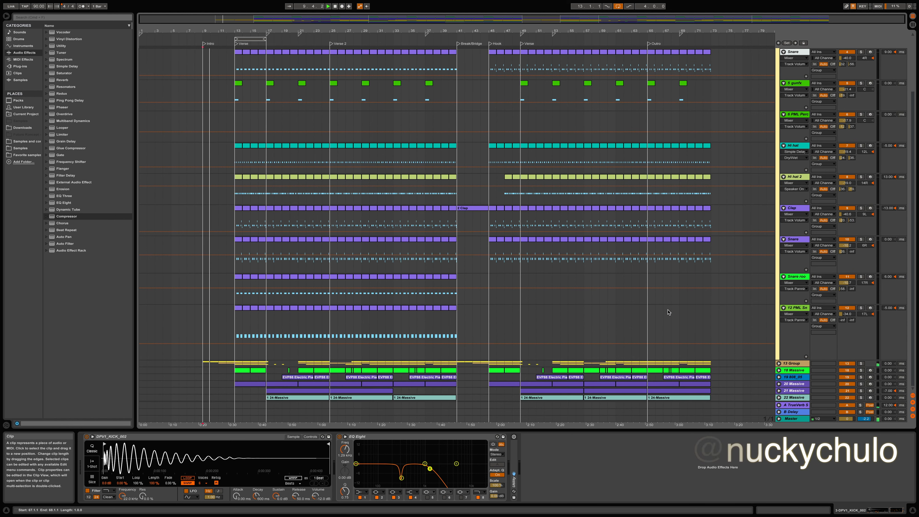
scroll(667, 312, "up", 4)
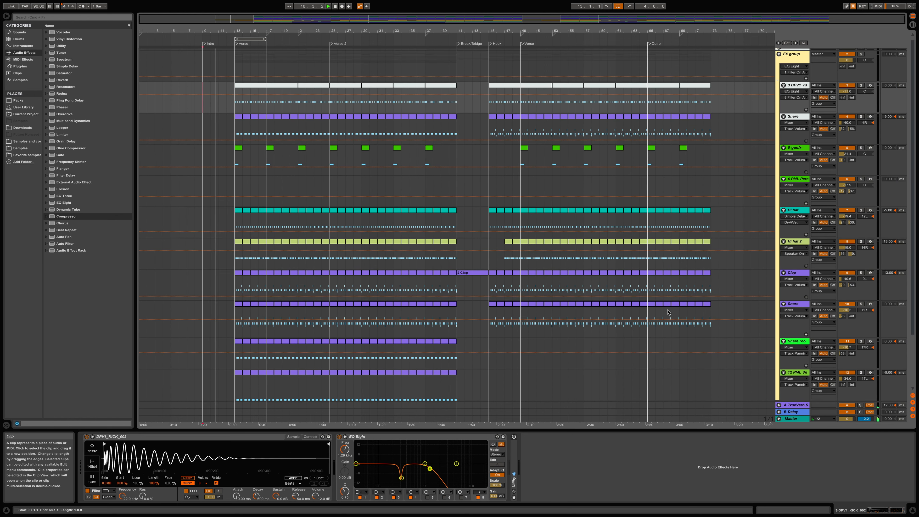
left_click(855, 60)
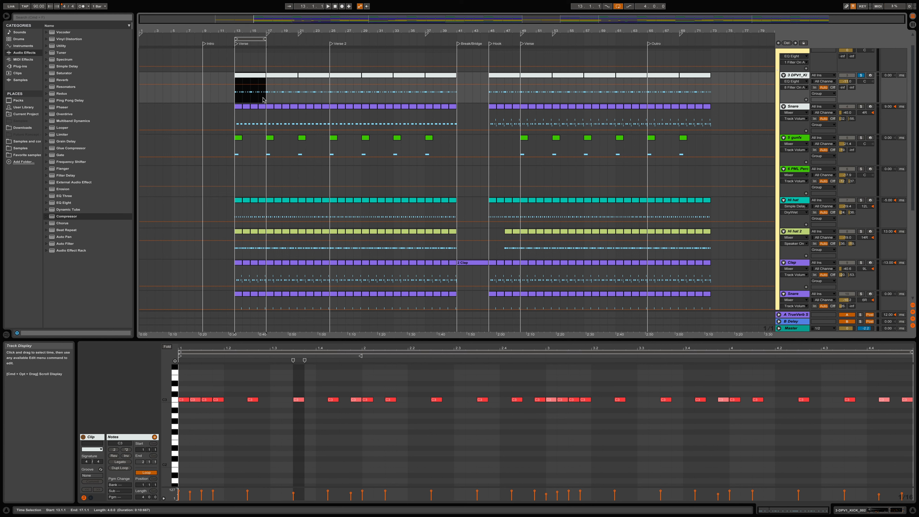
In the kick clip, set the velocity of the note at 1.2.3 to 81.
left_click(293, 496)
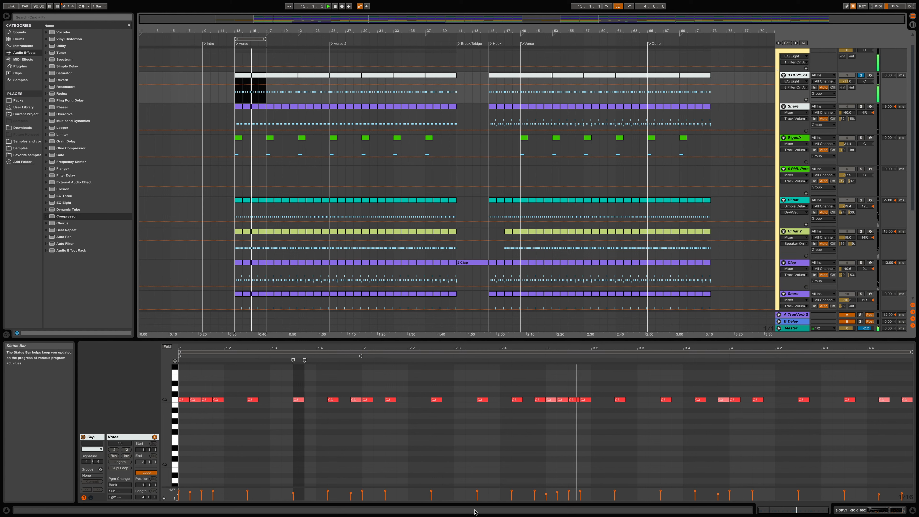
left_click(248, 493)
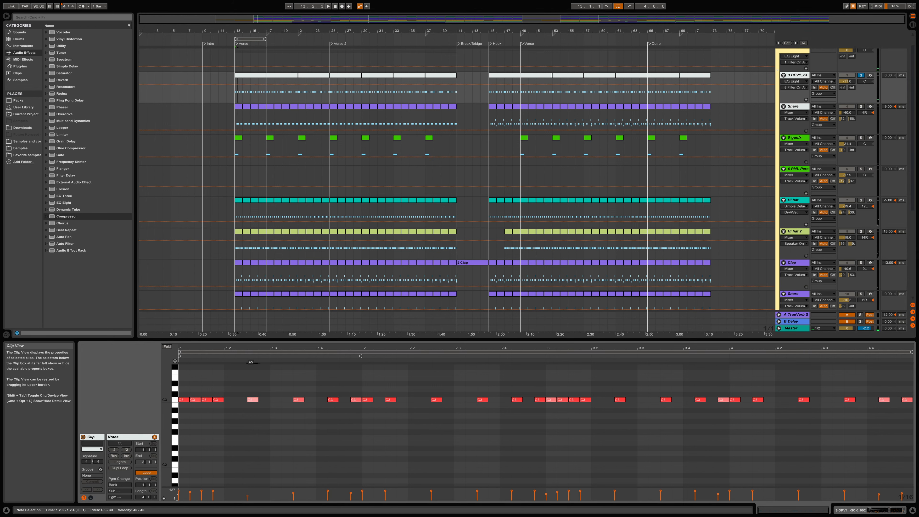
left_click(247, 498)
left_click_drag(248, 497, 248, 492)
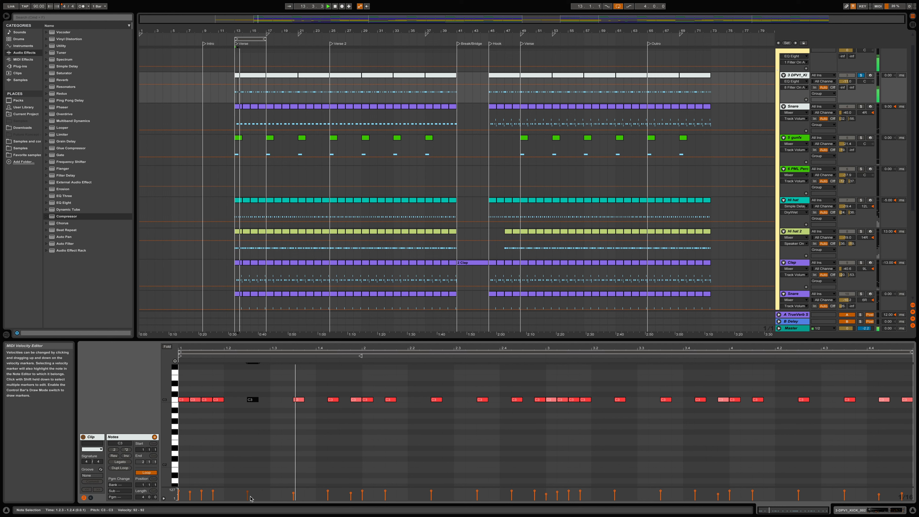
left_click_drag(247, 493, 247, 494)
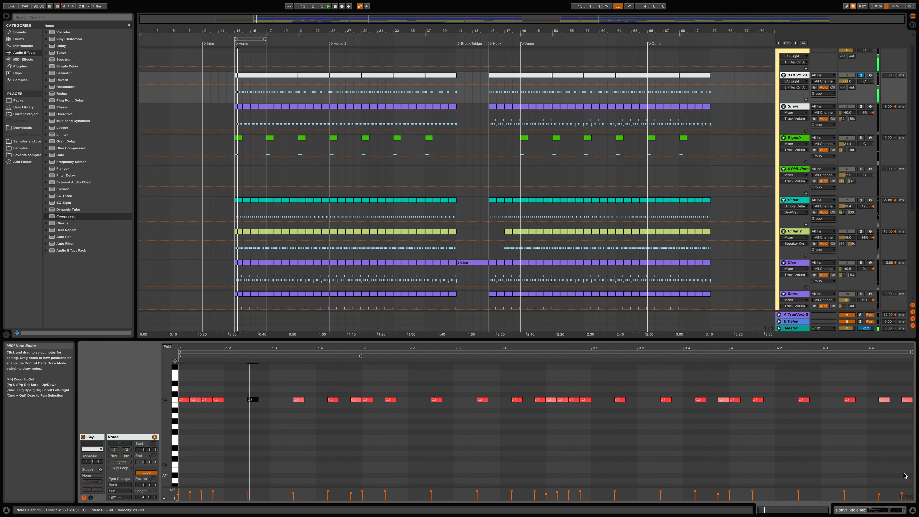
mouse_move(879, 495)
left_click_drag(879, 494, 902, 496)
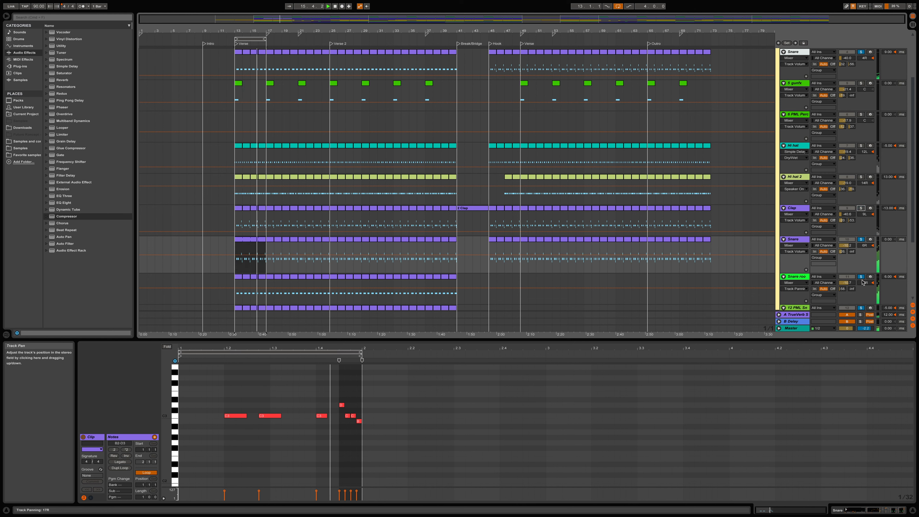
Solo the Clap track alongside the lower Snare track and set the Clap's track delay to -14 ms.
scroll(857, 300, "down", 5)
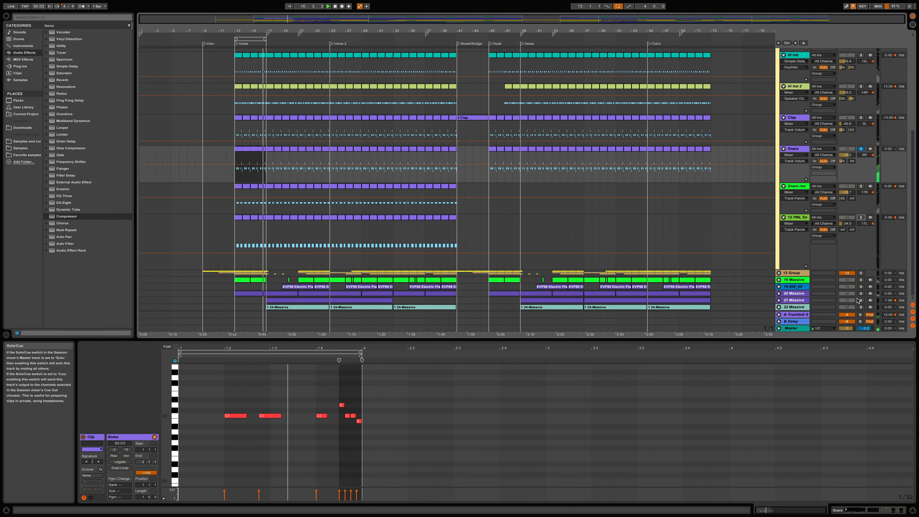
scroll(857, 299, "up", 8)
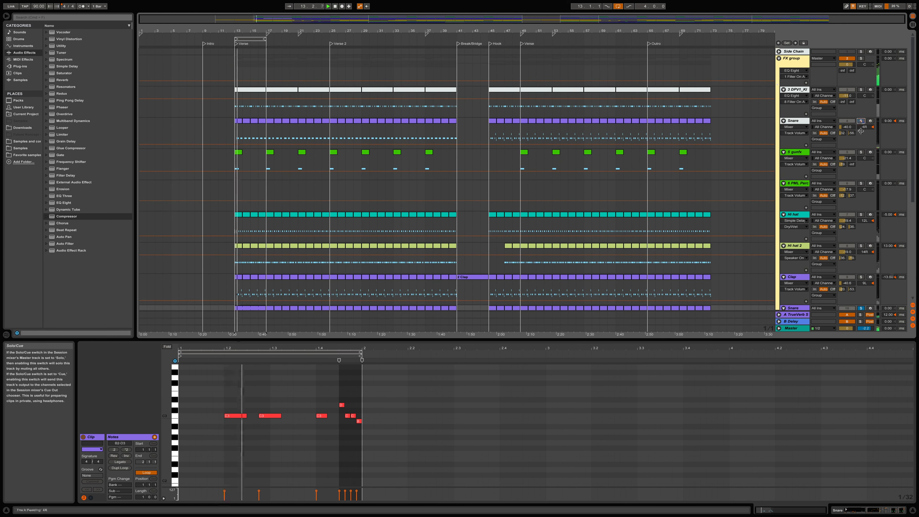
scroll(862, 218, "down", 2)
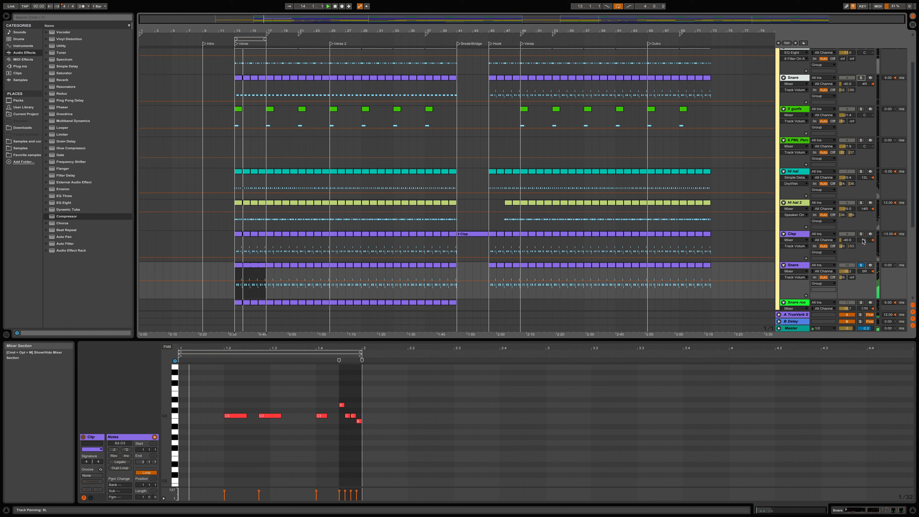
scroll(863, 241, "down", 4)
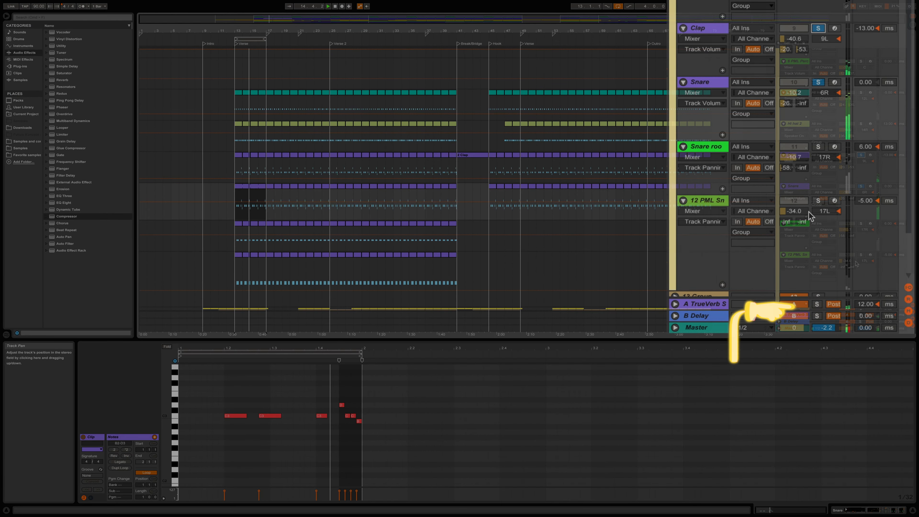
left_click(867, 29)
left_click_drag(866, 29, 866, 36)
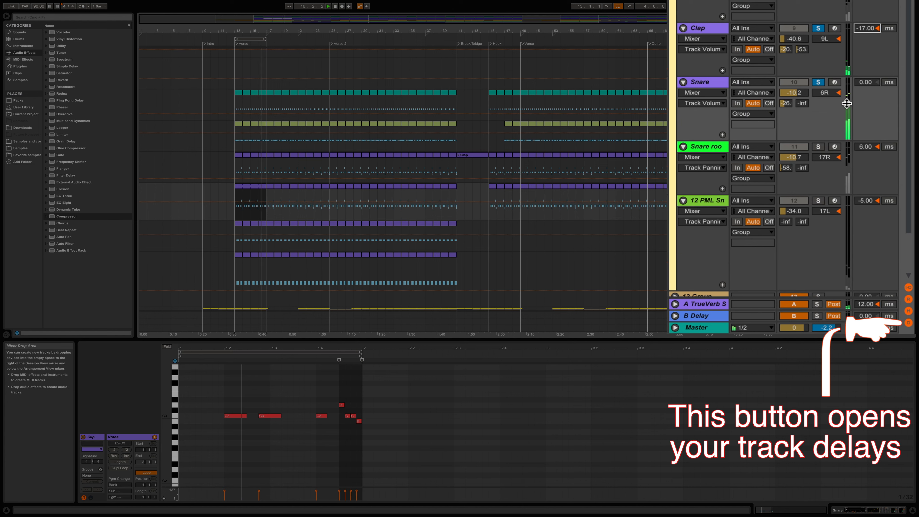
left_click_drag(867, 30, 867, 27)
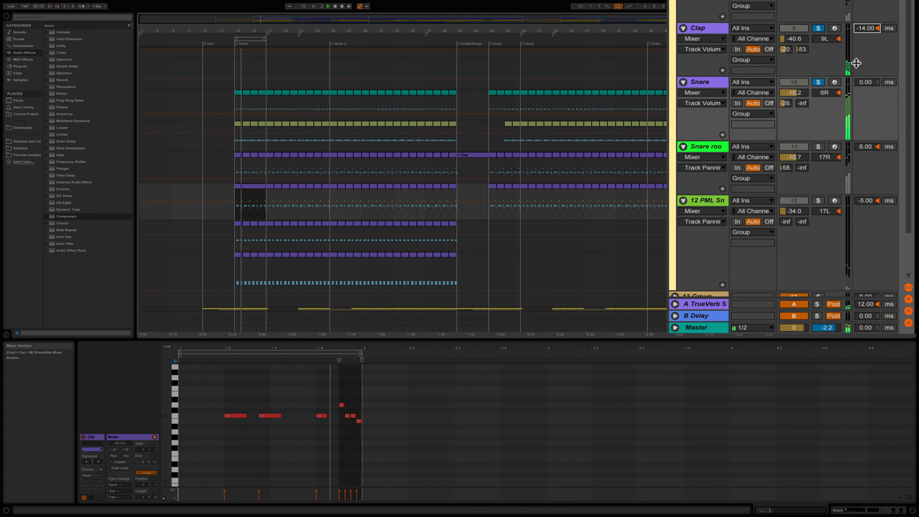
Solo the green snare track below the lower Snare and set its track delay to 8 ms.
left_click(818, 147)
left_click(864, 146)
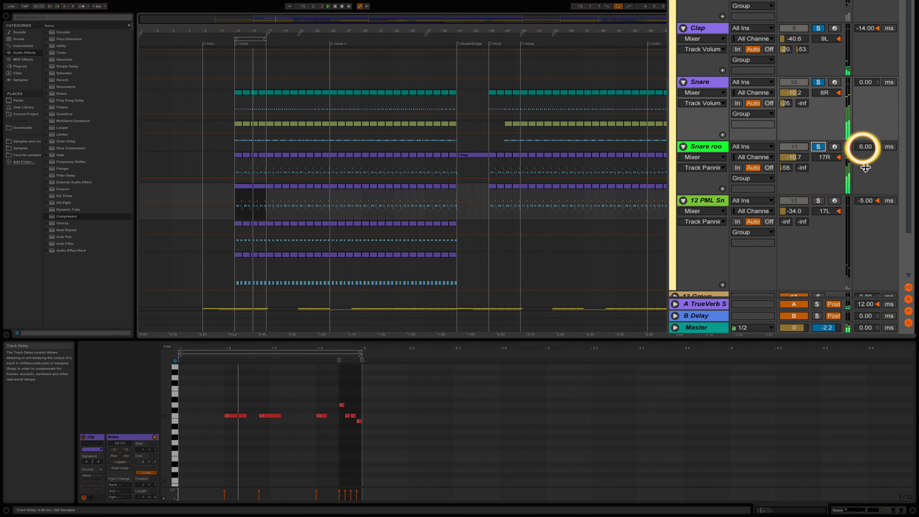
mouse_move(870, 147)
left_mouse_down()
mouse_move(871, 155)
mouse_move(867, 125)
mouse_move(867, 156)
mouse_move(867, 146)
left_mouse_up()
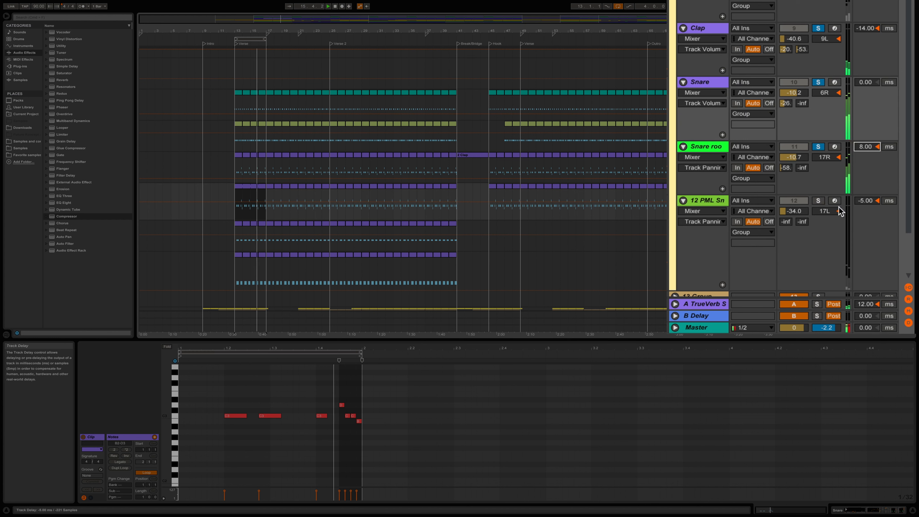
Add the 12-PML Snare Swift track and the upper Snare track to the soloed tracks.
left_click(818, 200)
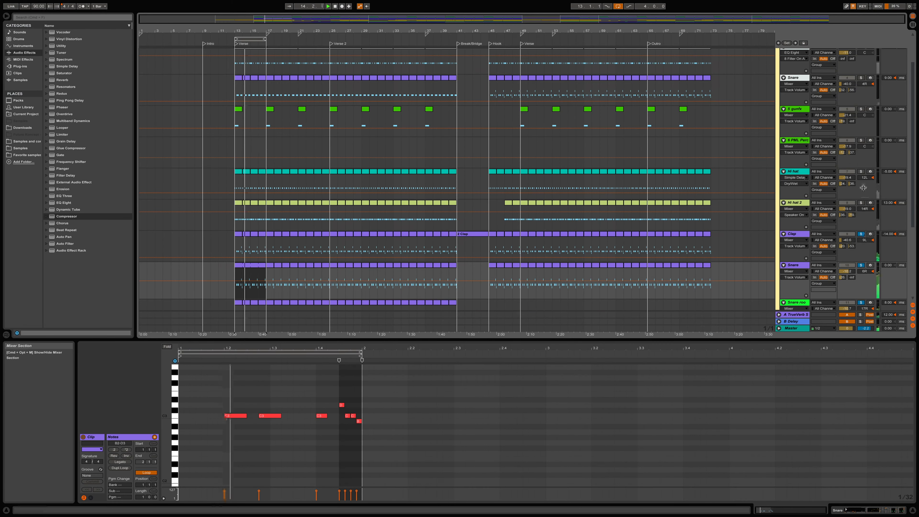
scroll(863, 187, "up", 3)
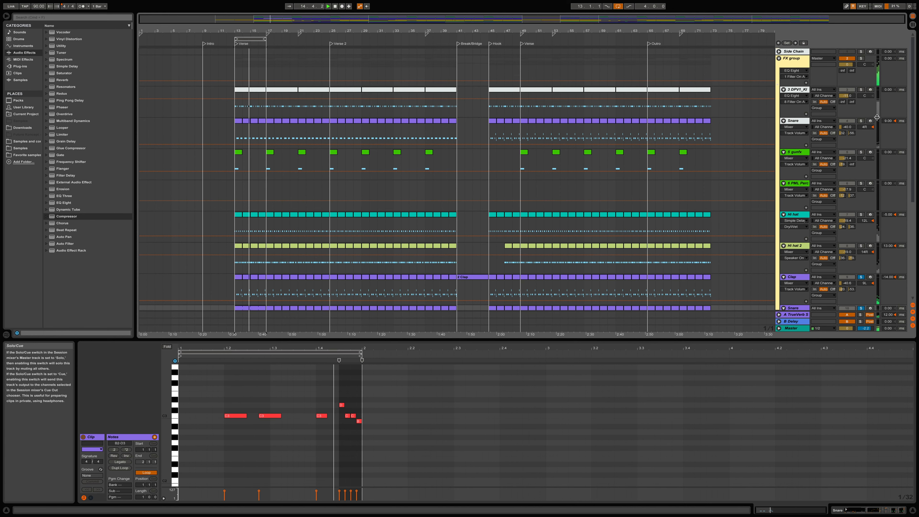
left_click(861, 121)
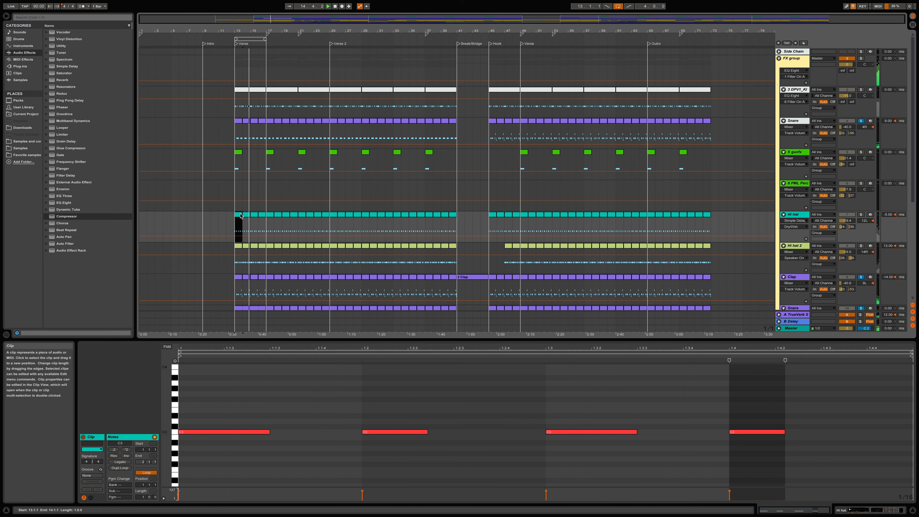
Open the first Hi hat clip, solo its track, and compare the sound with Simple Delay off and on.
double_click(240, 214)
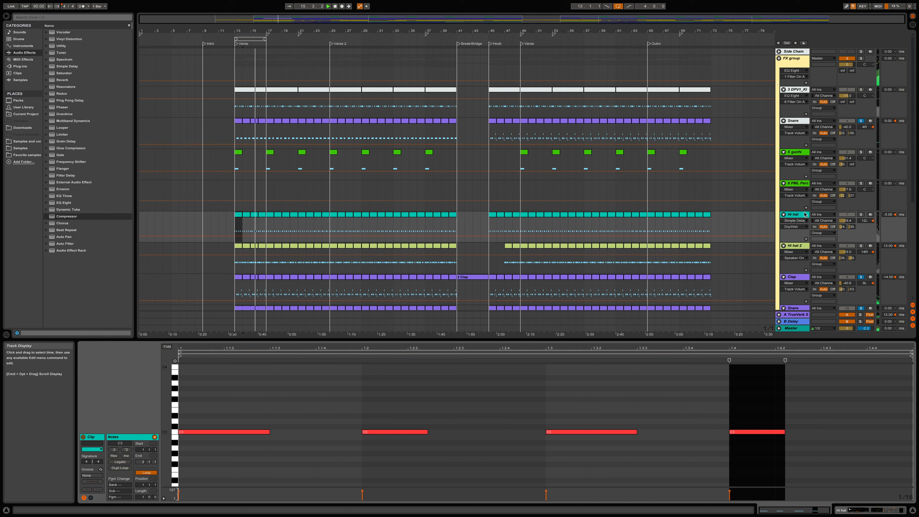
left_click(860, 215)
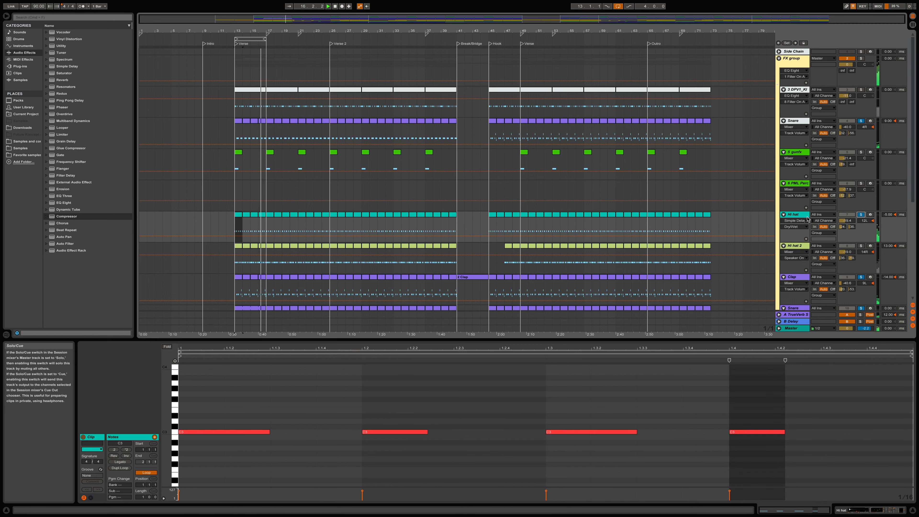
double_click(793, 214)
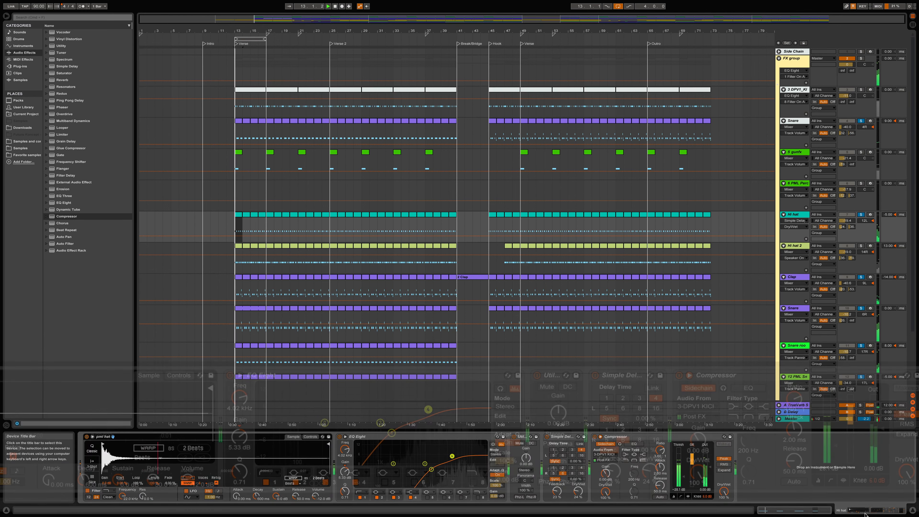
left_click(595, 375)
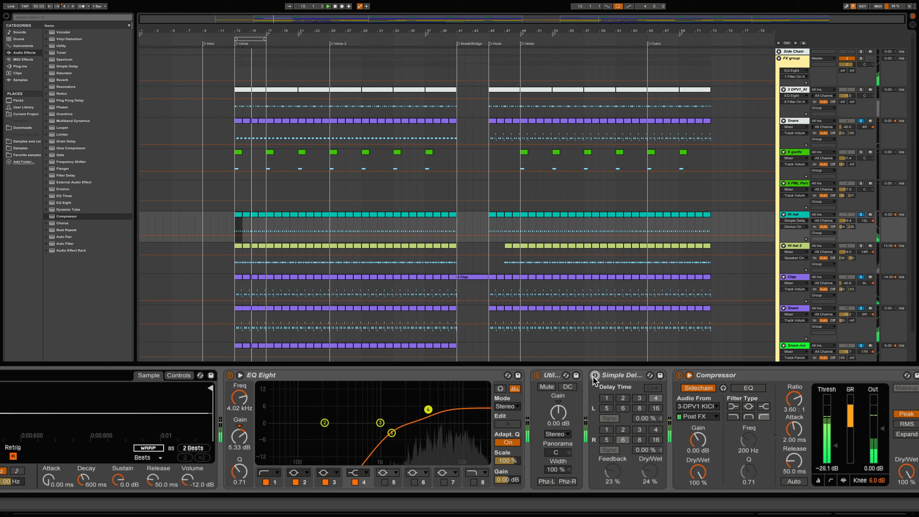
left_click(594, 375)
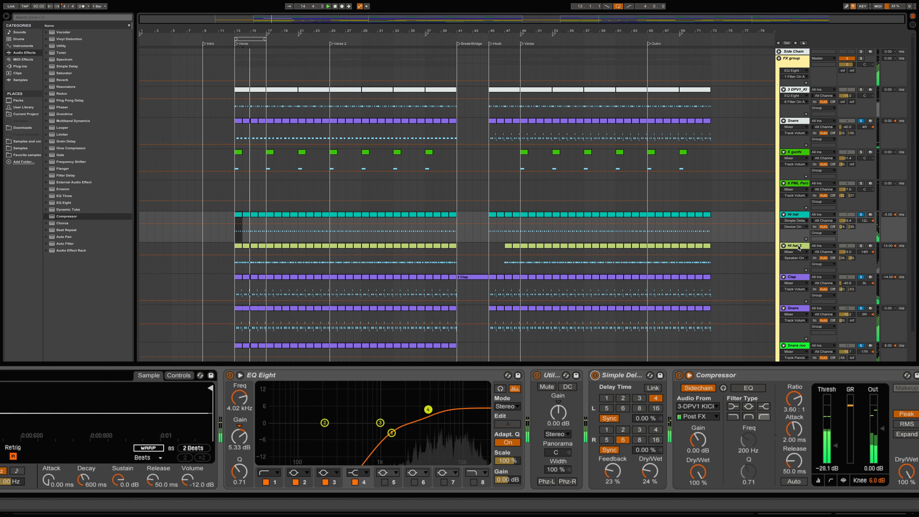
Add the kick and Hi hat 2 tracks to the soloed tracks and open the first Hi hat 2 clip.
left_click(860, 90)
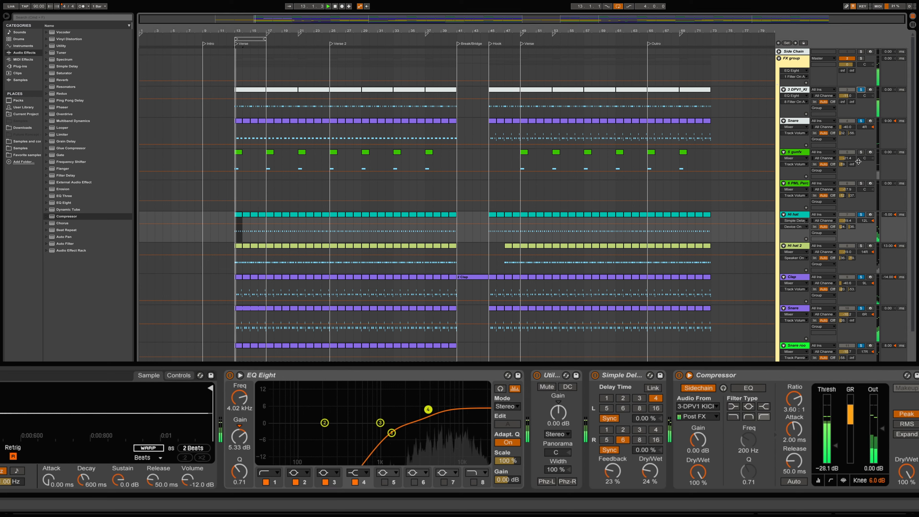
left_click(860, 246)
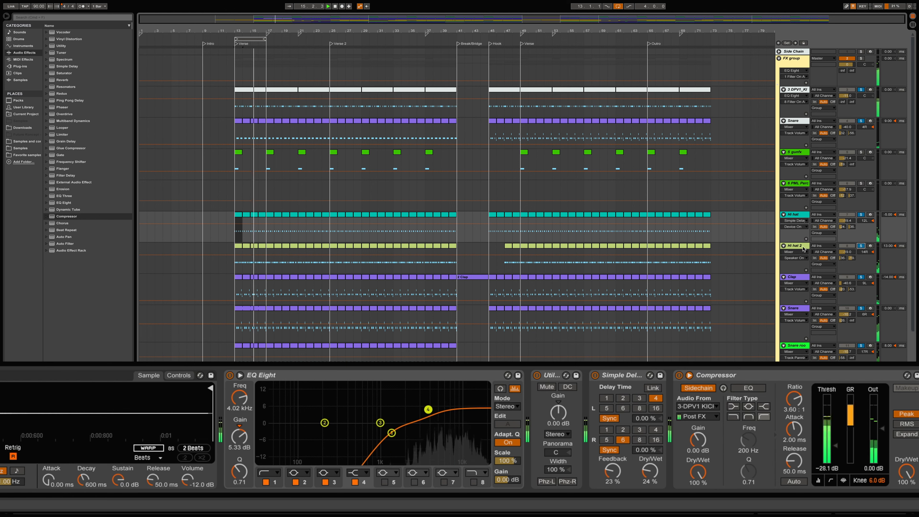
left_click(831, 254)
double_click(239, 246)
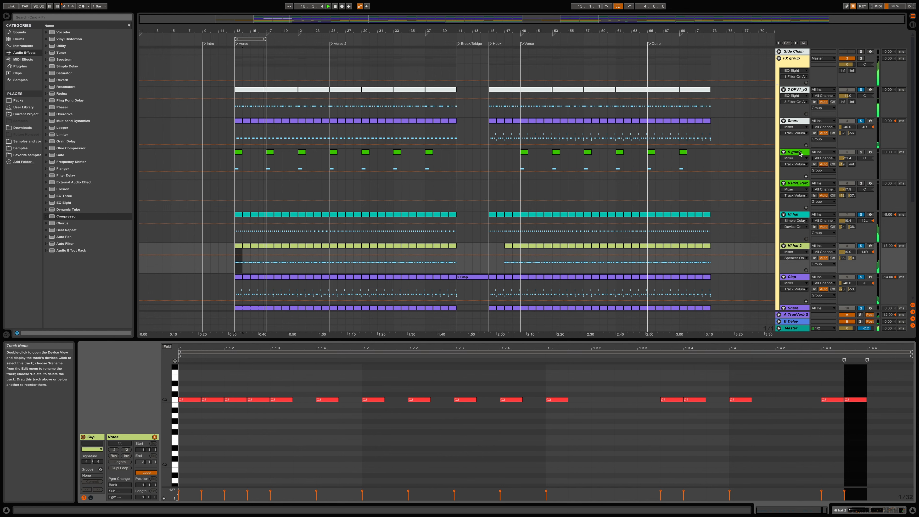
Add track 5 to the soloed tracks and show the devices of the Hi hat 2 track.
left_click(860, 152)
scroll(832, 199, "down", 8)
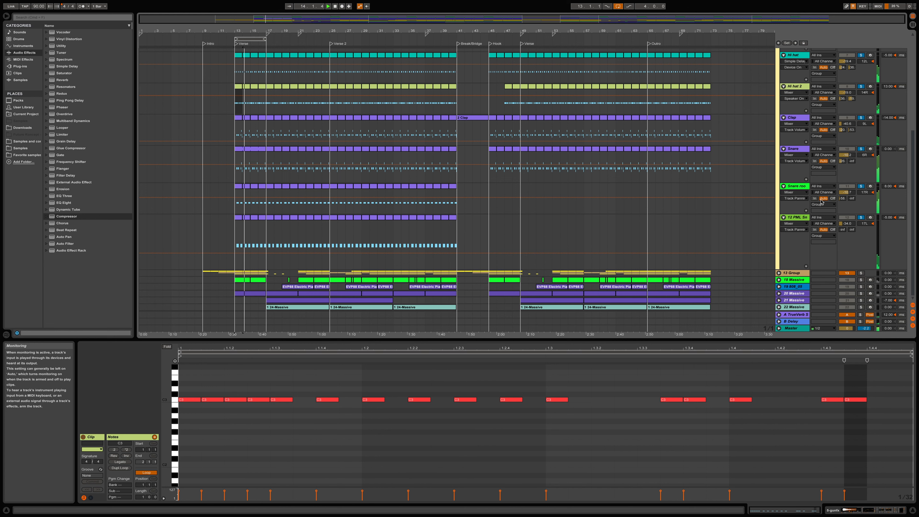
scroll(821, 199, "up", 4)
scroll(816, 199, "up", 4)
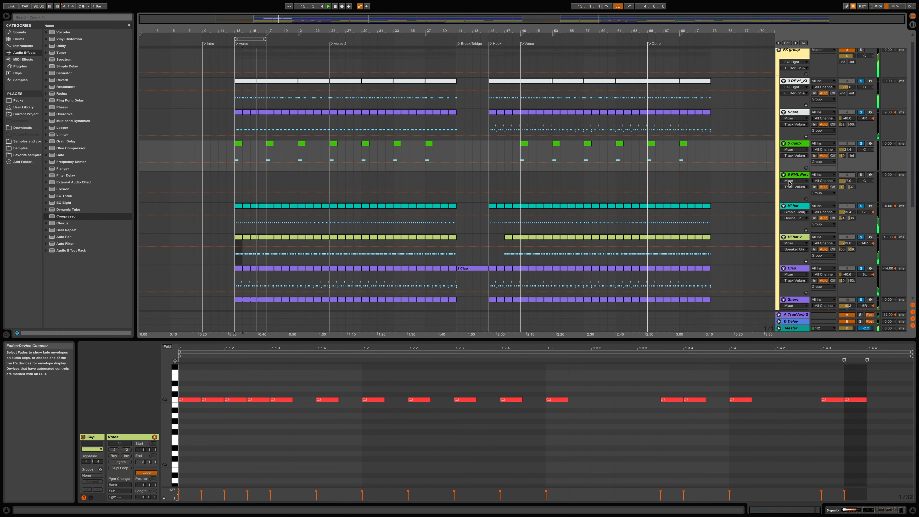
left_click(799, 238)
double_click(799, 239)
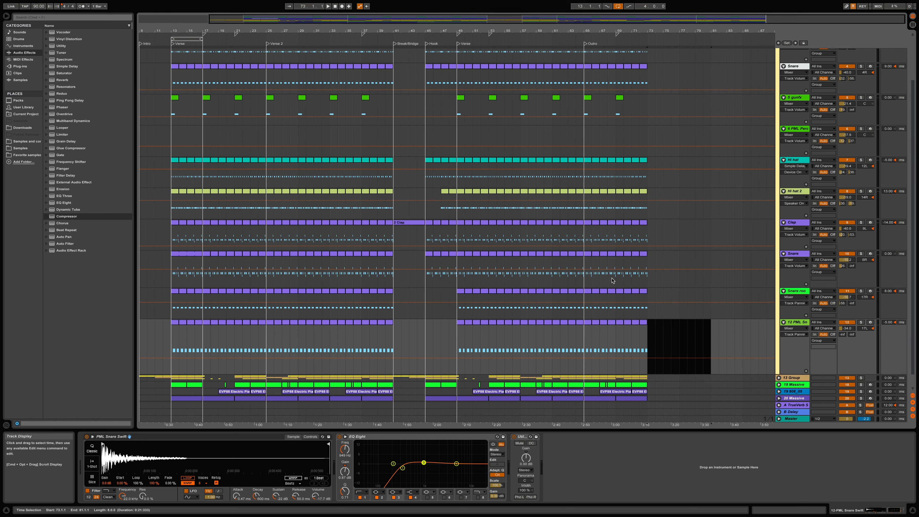
Play the arrangement from the Break/Bridge marker at bar 41.
left_click(395, 177)
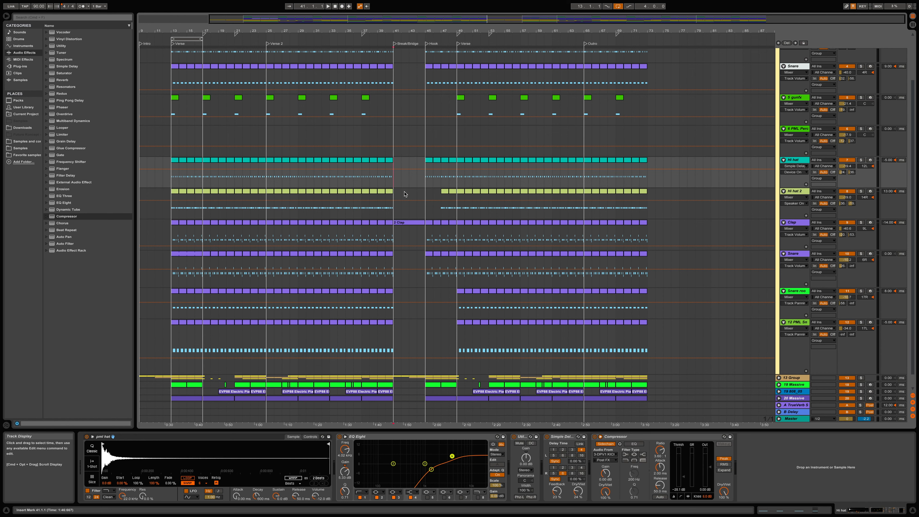
scroll(400, 191, "up", 2)
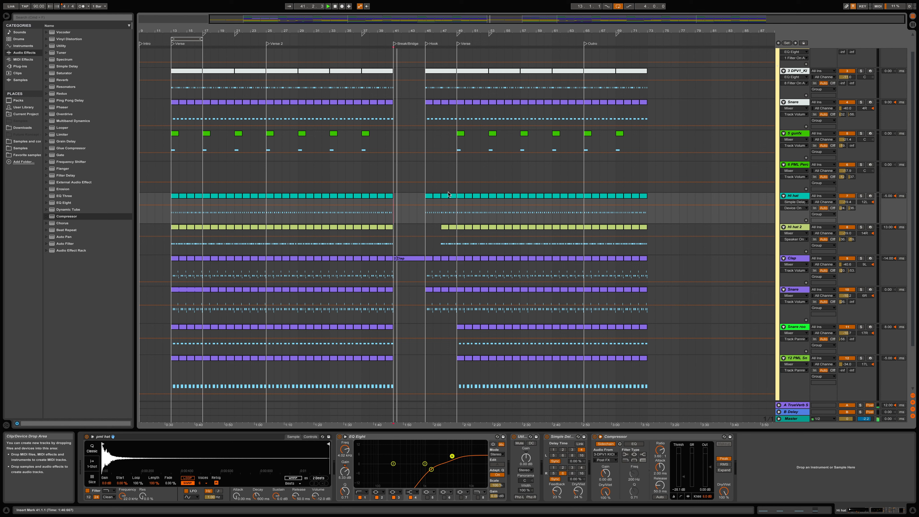
scroll(687, 109, "up", 1)
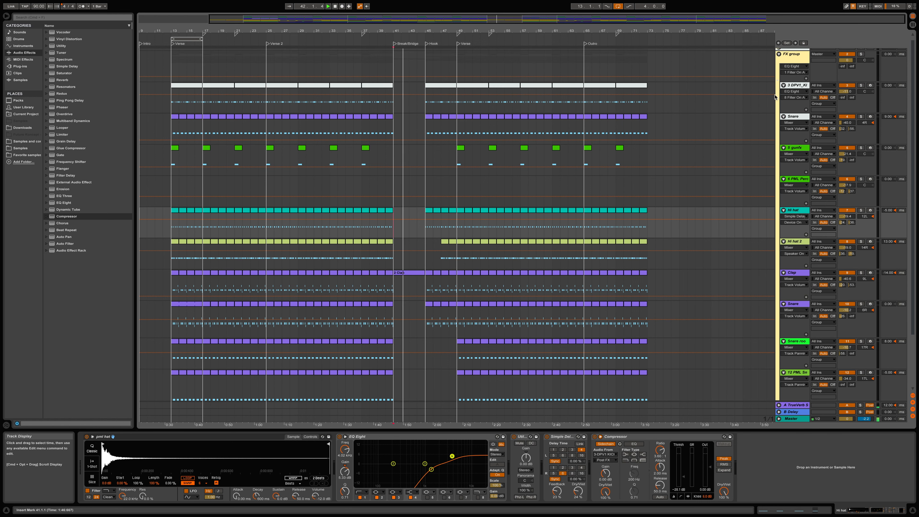
Show the FX group's EQ Eight, and view the Master track's device chain through to its Auto Filter.
left_click(799, 58)
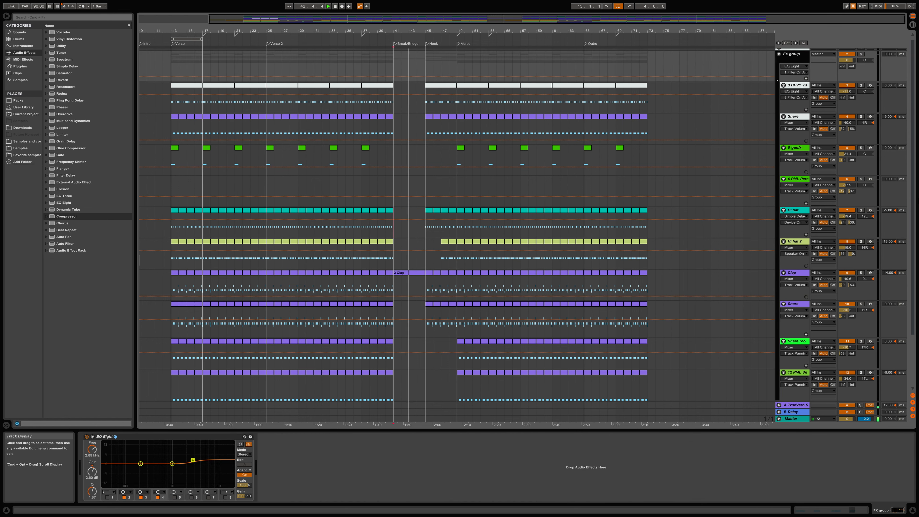
left_click(798, 420)
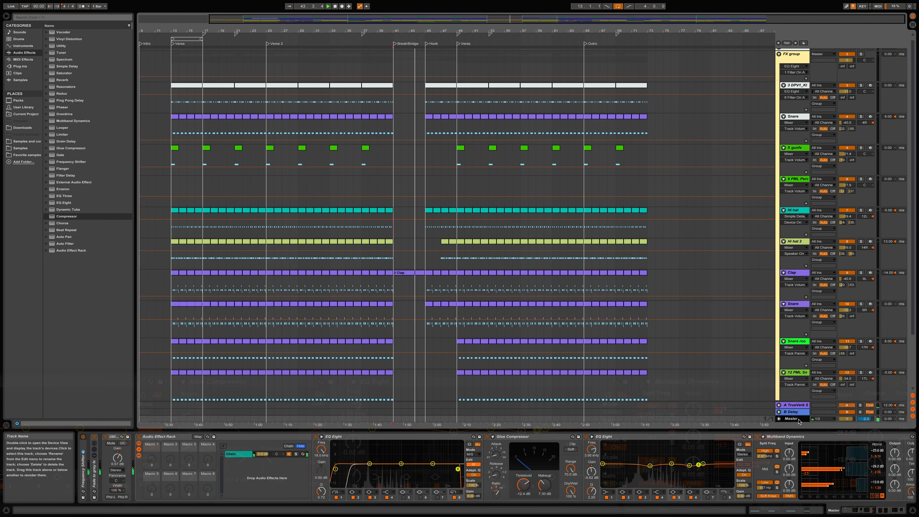
left_click_drag(872, 514, 895, 512)
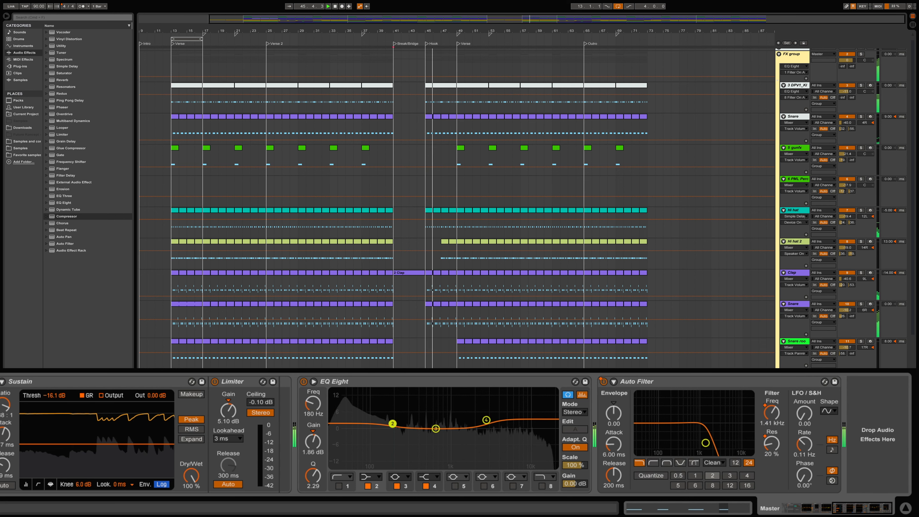
Raise the low-pass cutoff of the Auto Filter on the Master track.
scroll(456, 208, "down", 3)
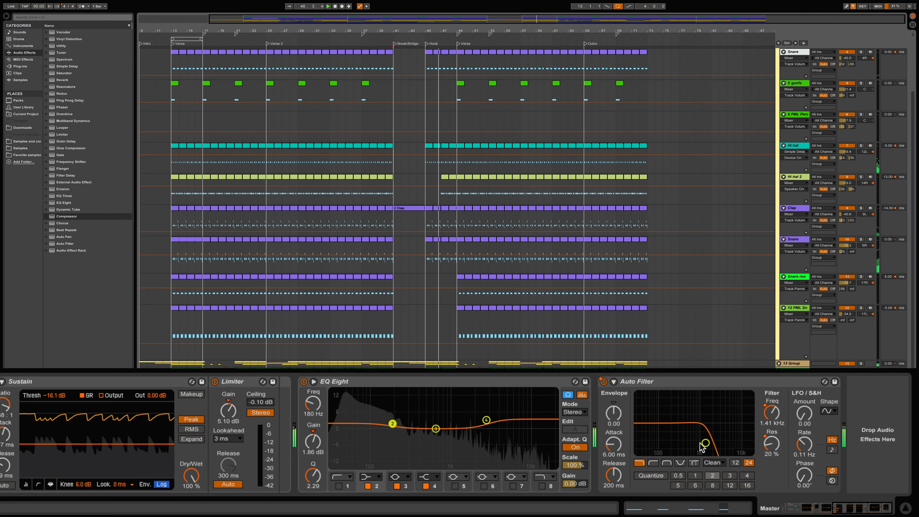
left_click_drag(705, 443, 714, 444)
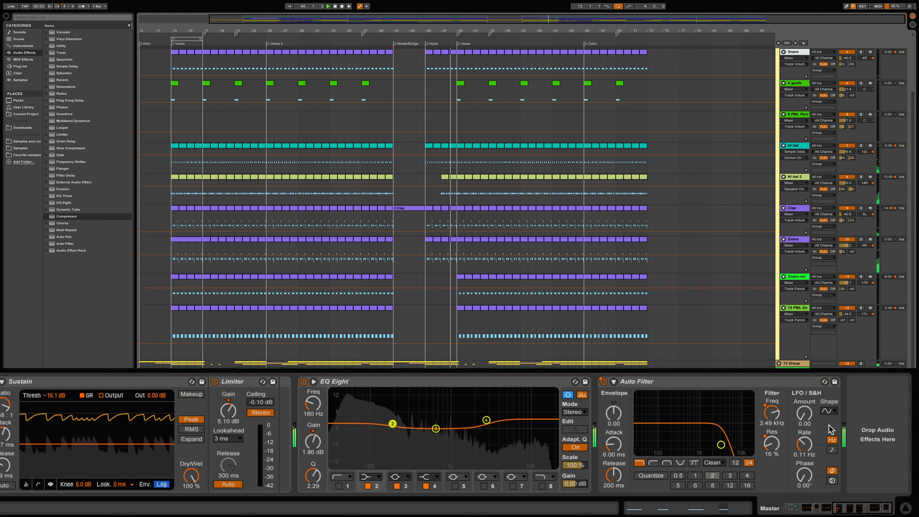
scroll(647, 327, "up", 3)
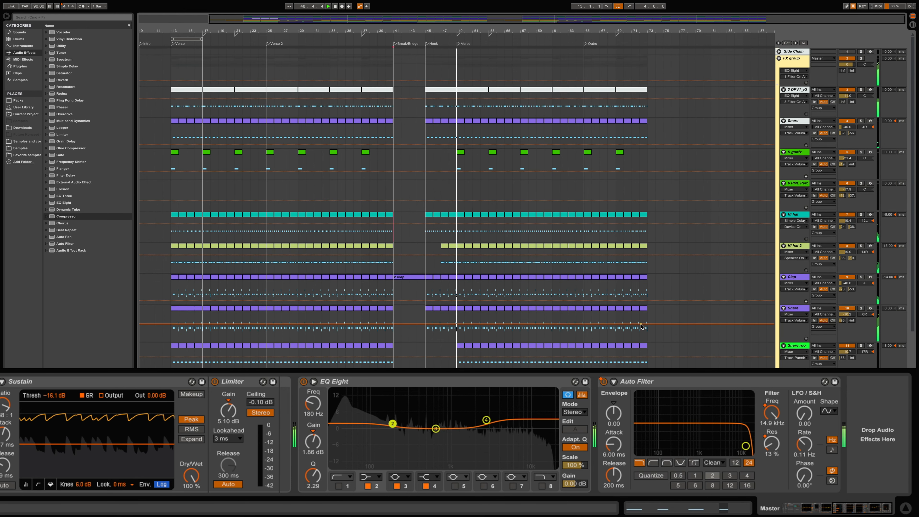